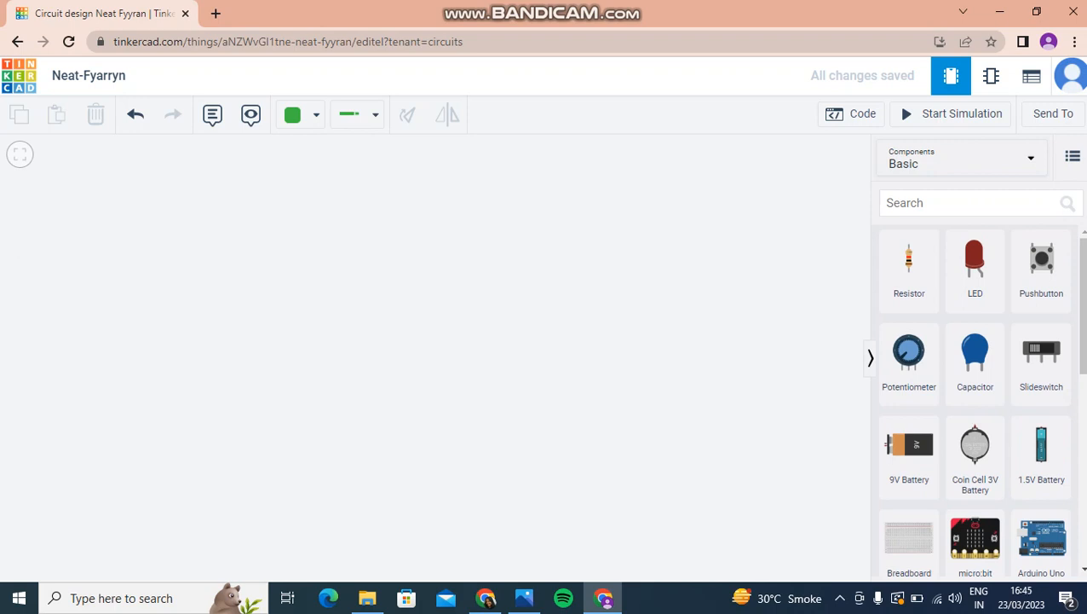
- Place a resistor near the middle of the canvas and a 9V battery just below it
{"action": "left_click_drag", "start_coordinate": [920, 262], "coordinate": [831, 261]}
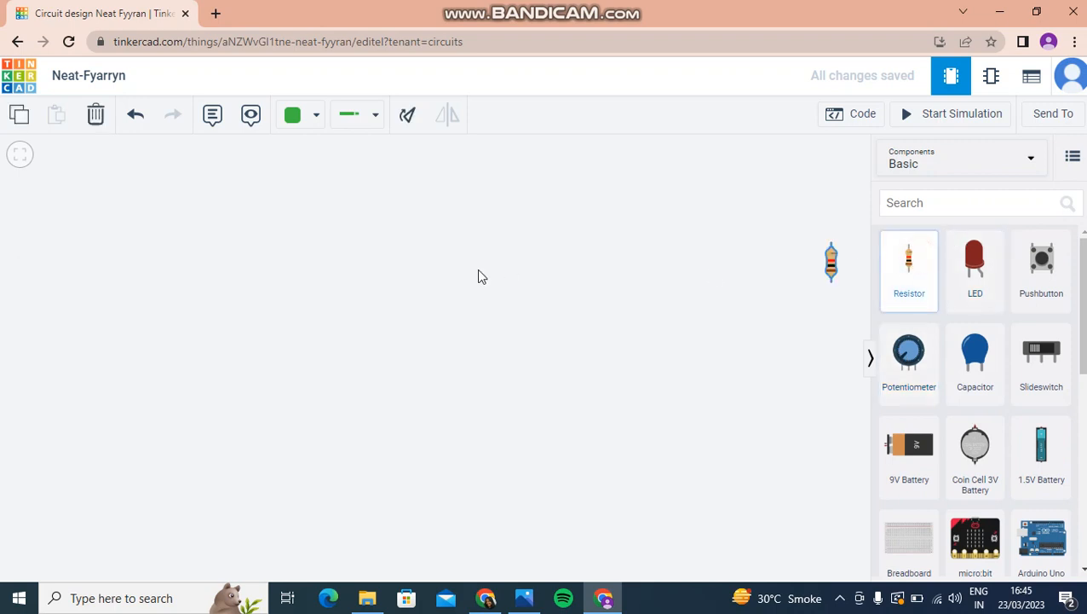
{"action": "left_click_drag", "start_coordinate": [480, 275], "coordinate": [501, 290]}
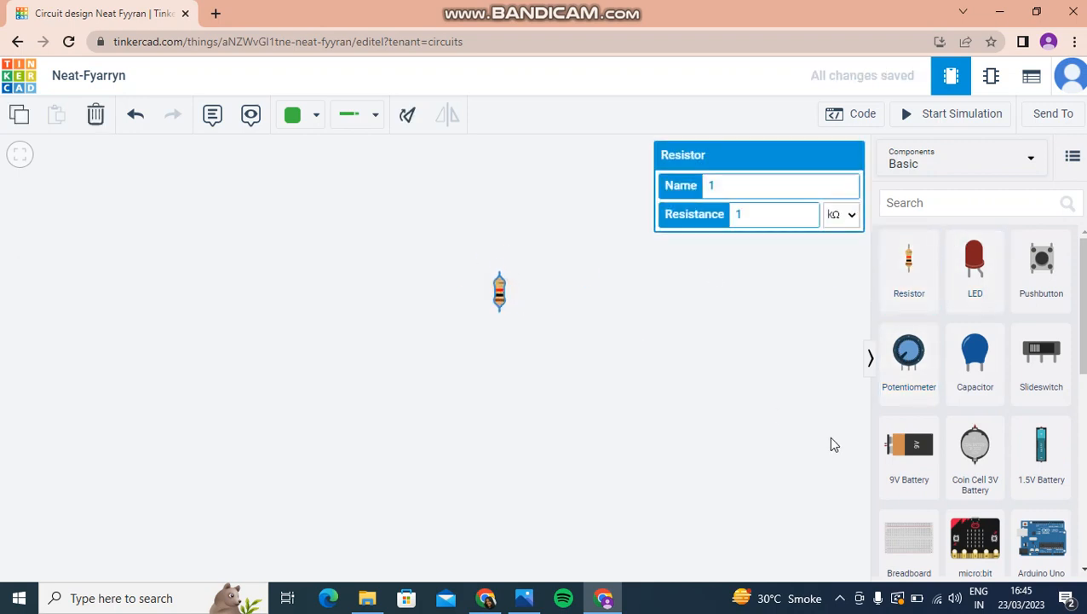
{"action": "left_click_drag", "start_coordinate": [917, 464], "coordinate": [303, 371]}
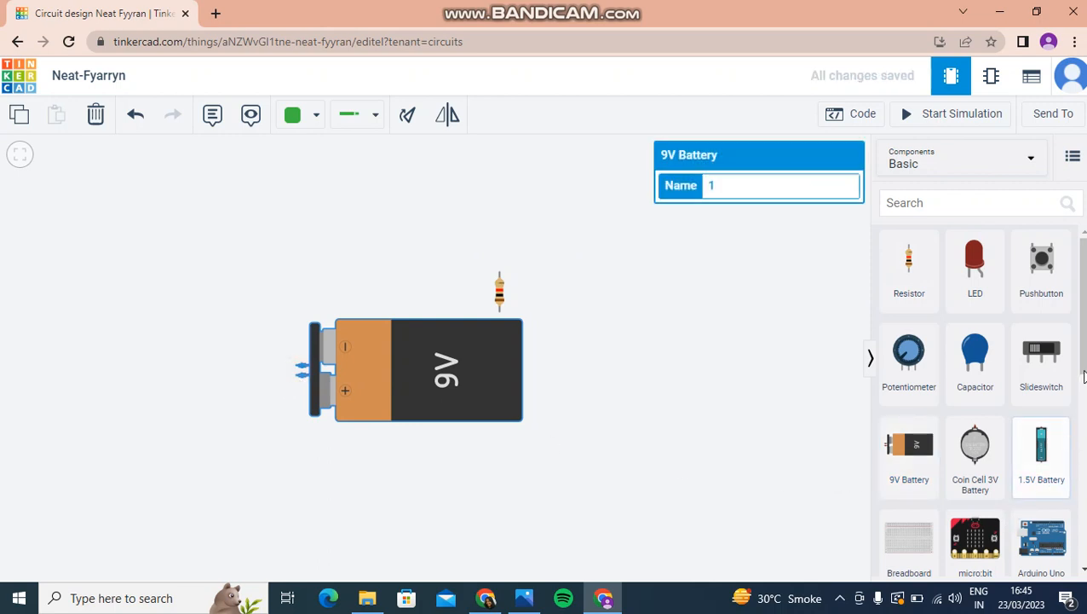
- Add a photoresistor beside the battery and an NPN transistor further along from it
{"action": "mouse_move", "coordinate": [1084, 367]}
{"action": "left_mouse_down"}
{"action": "mouse_move", "coordinate": [1085, 384]}
{"action": "mouse_move", "coordinate": [1085, 368]}
{"action": "left_mouse_up"}
{"action": "left_click_drag", "start_coordinate": [1084, 305], "coordinate": [1084, 449]}
{"action": "left_click", "coordinate": [673, 393]}
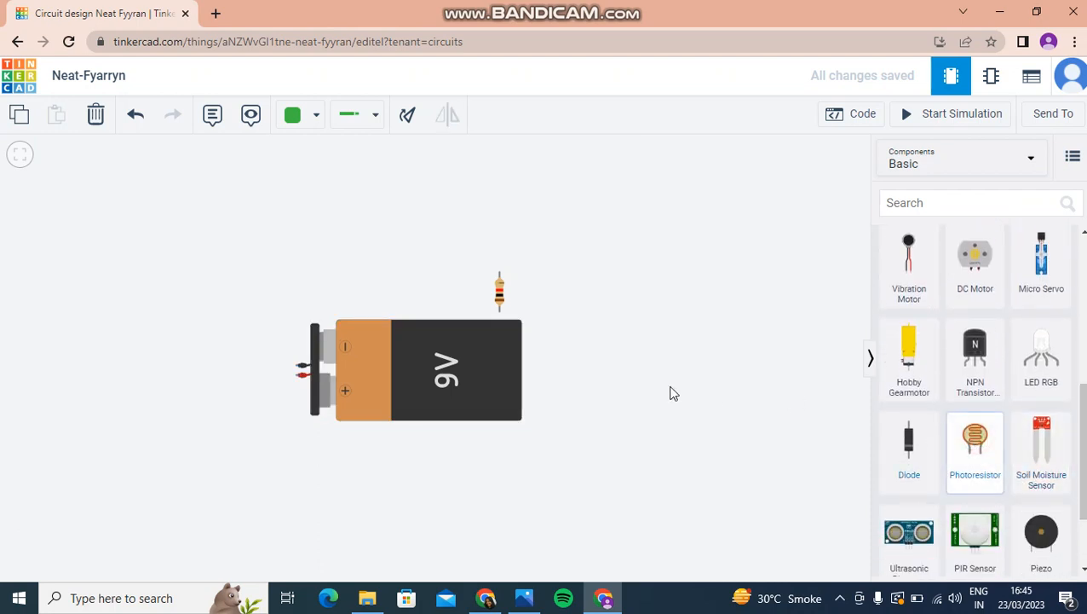
{"action": "left_click", "coordinate": [568, 361]}
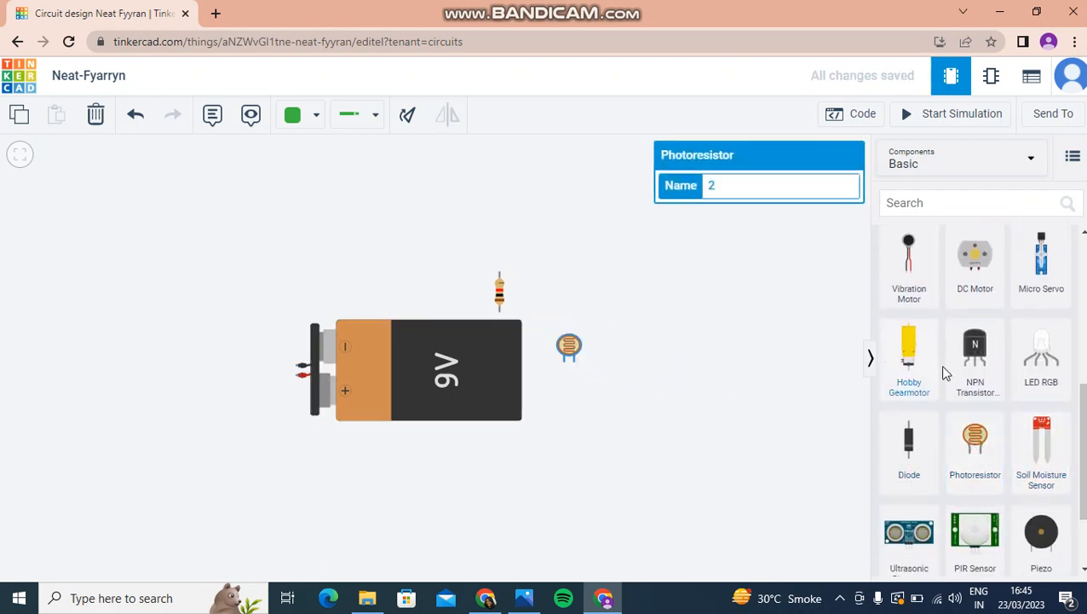
{"action": "left_click", "coordinate": [969, 355]}
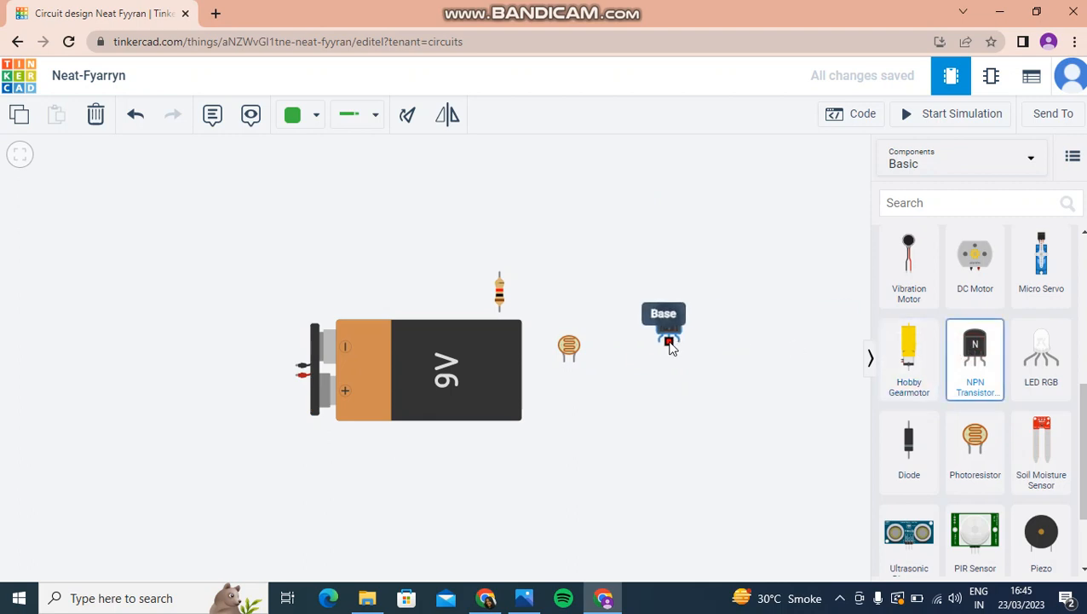
{"action": "left_click", "coordinate": [669, 346]}
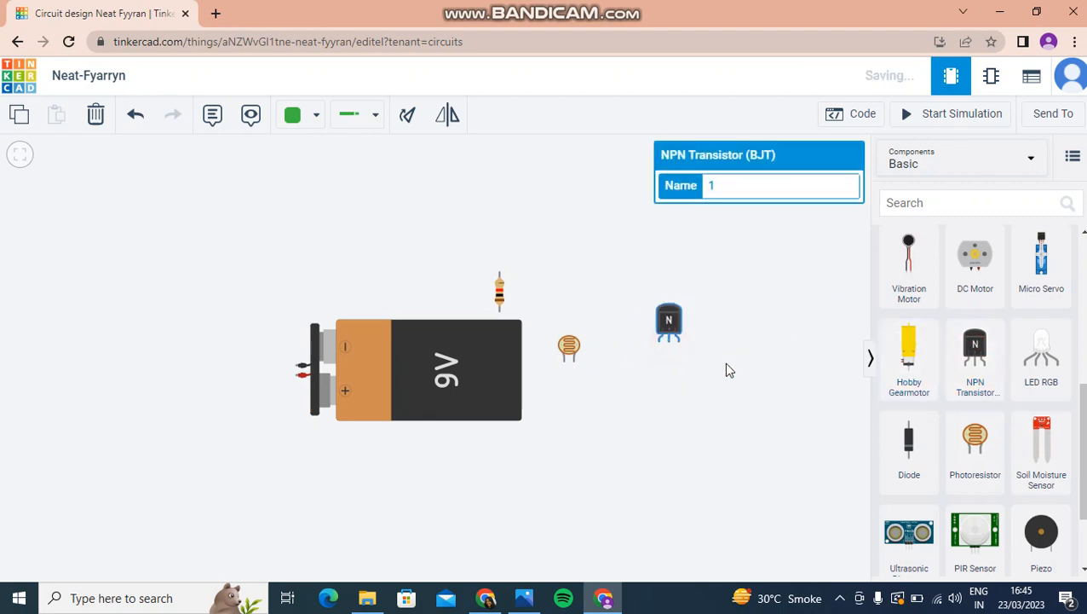
- Add a piezo above the NPN transistor and adjust its position slightly
{"action": "left_click", "coordinate": [1061, 537]}
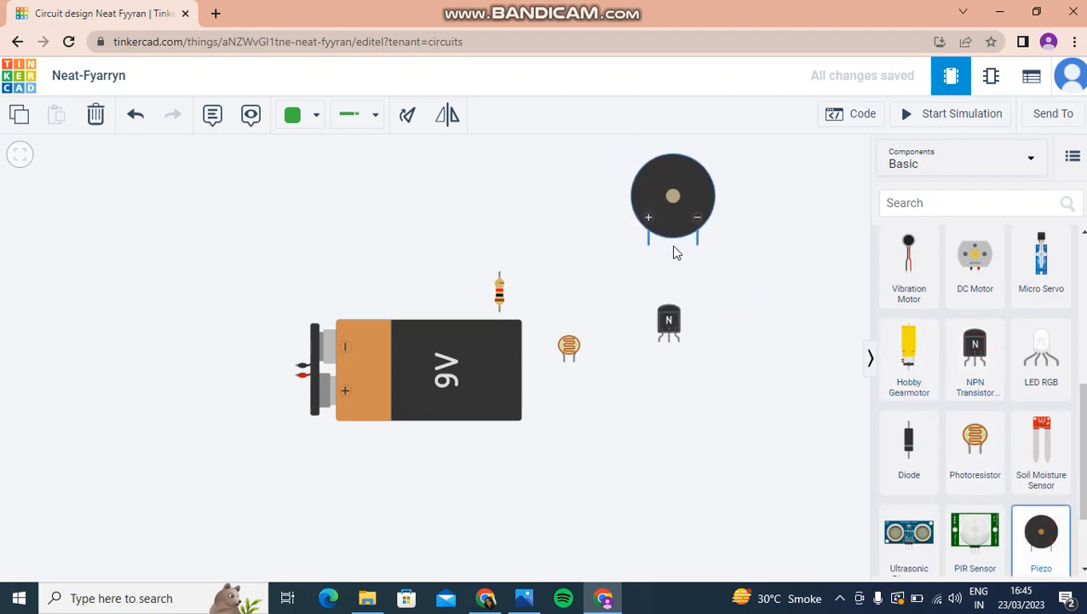
{"action": "left_click", "coordinate": [679, 252]}
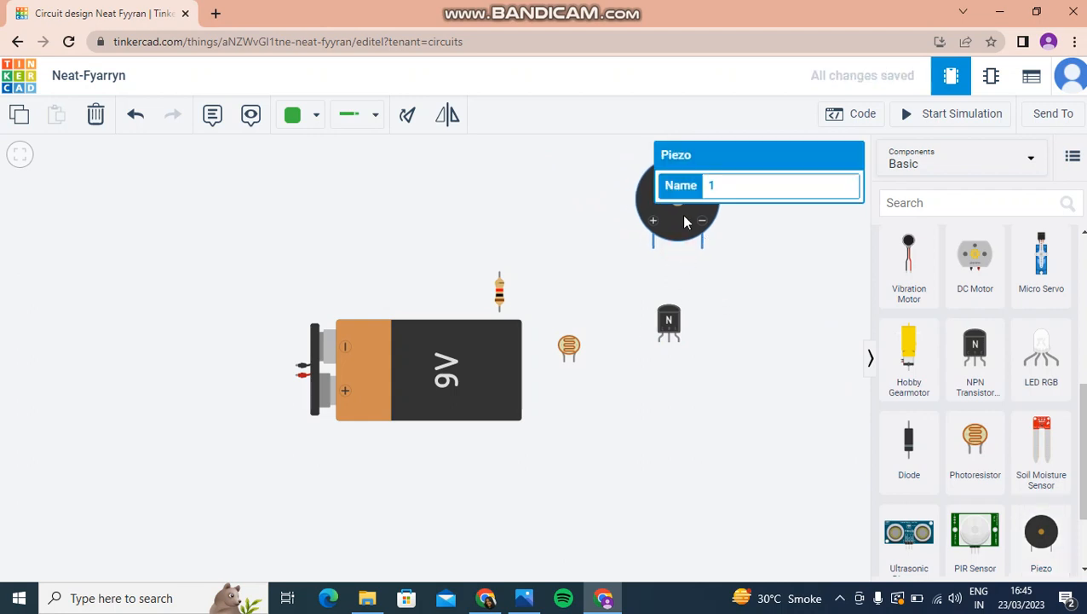
{"action": "left_click_drag", "start_coordinate": [682, 214], "coordinate": [695, 226]}
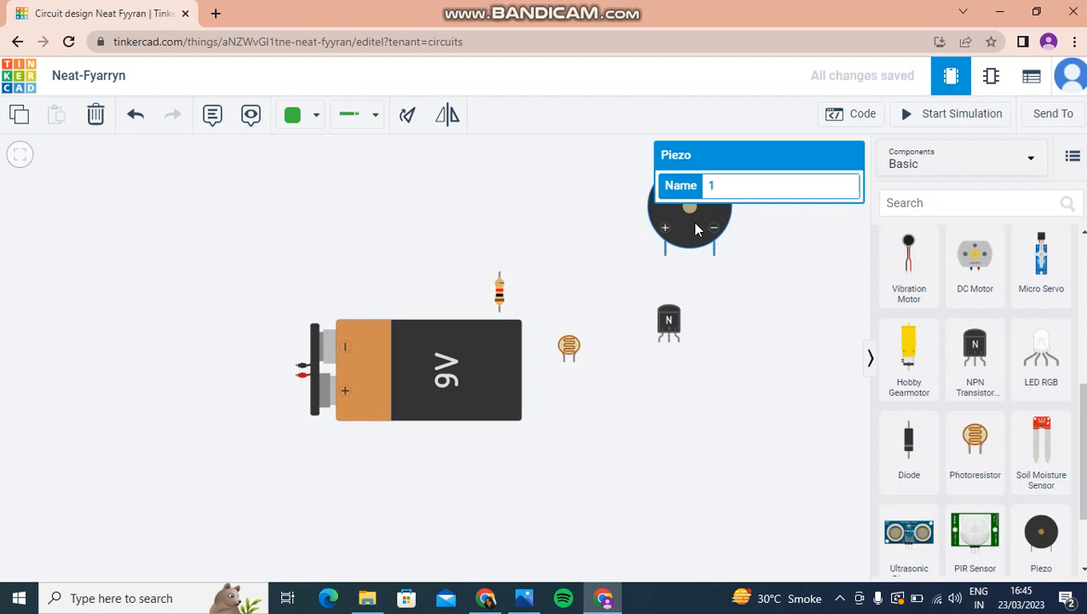
- Rearrange the resistor below the photoresistor, and rotate the transistor below the piezo so its pins face the photoresistor
{"action": "left_click_drag", "start_coordinate": [501, 295], "coordinate": [586, 455]}
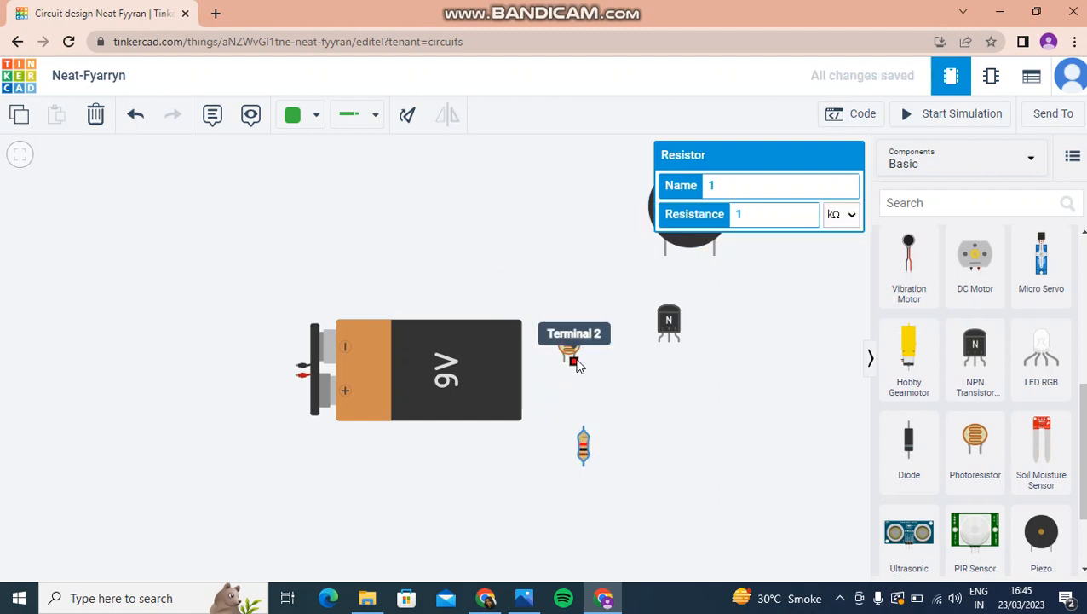
{"action": "left_click_drag", "start_coordinate": [576, 356], "coordinate": [580, 336]}
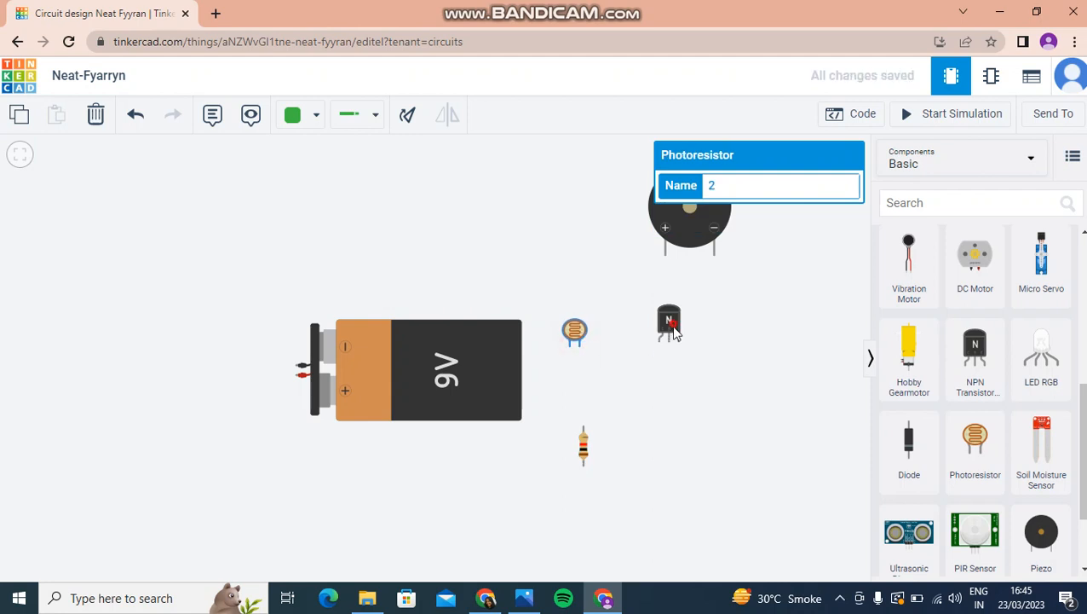
{"action": "left_click_drag", "start_coordinate": [669, 324], "coordinate": [729, 382]}
{"action": "left_click", "coordinate": [411, 117]}
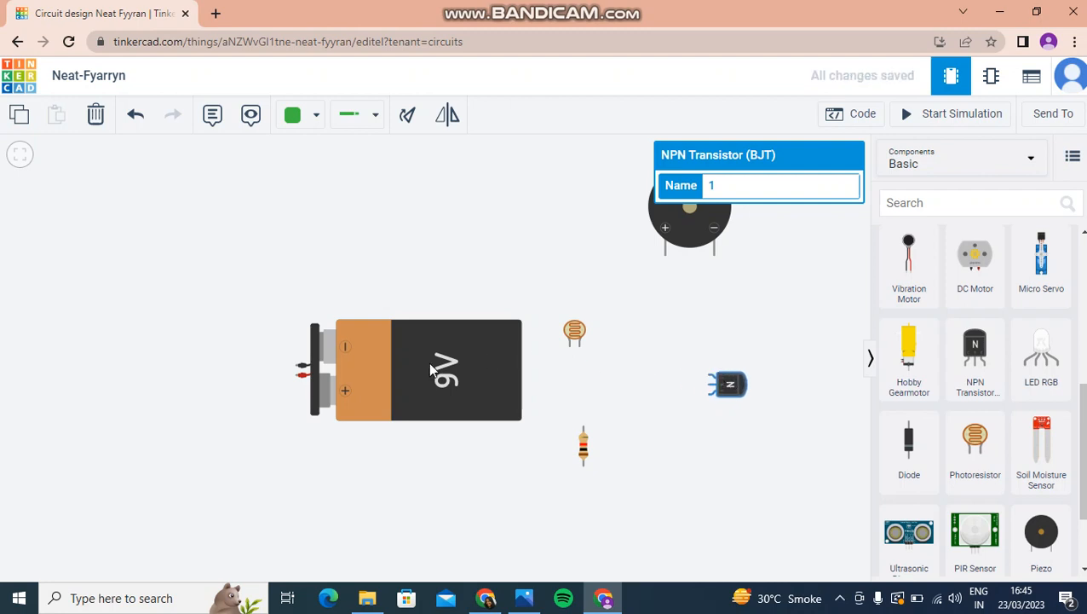
- Rotate the 9V battery 180° so its terminals face the other components, and place it beside them
{"action": "left_click_drag", "start_coordinate": [428, 368], "coordinate": [414, 362]}
{"action": "left_click", "coordinate": [401, 118]}
{"action": "left_click", "coordinate": [401, 117]}
{"action": "left_click", "coordinate": [402, 117]}
{"action": "left_click", "coordinate": [401, 118]}
{"action": "left_click", "coordinate": [401, 118]}
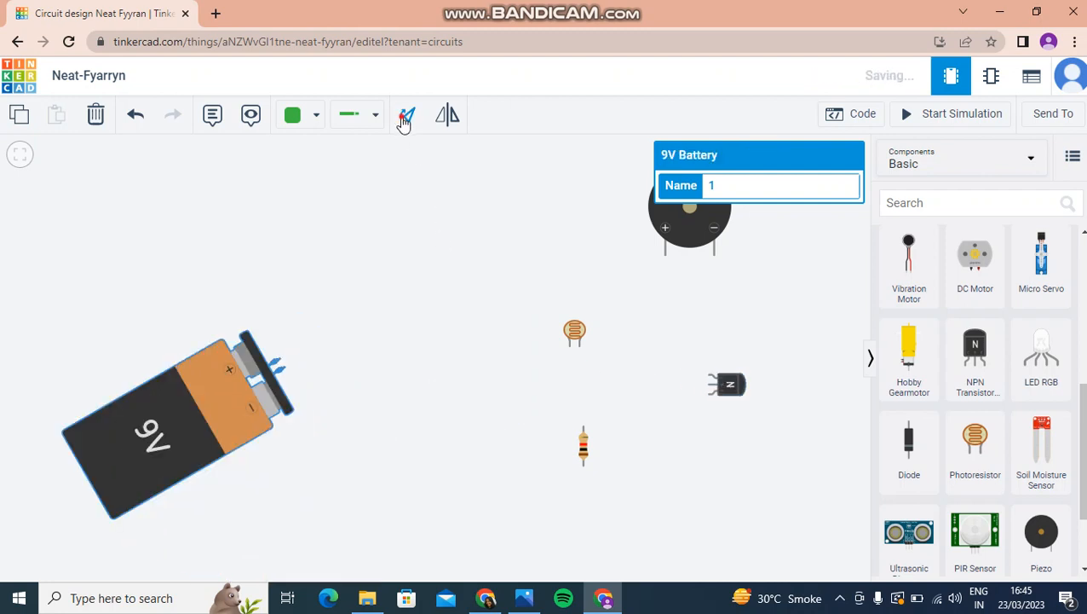
{"action": "left_click", "coordinate": [402, 118]}
{"action": "left_click_drag", "start_coordinate": [170, 379], "coordinate": [313, 346]}
{"action": "left_click", "coordinate": [454, 287]}
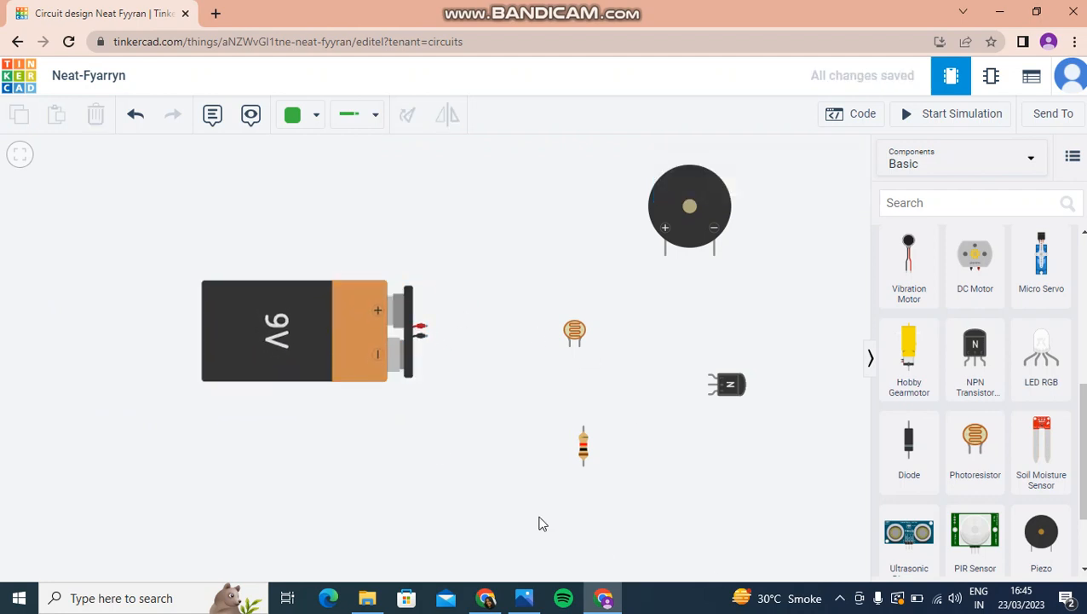
- Move both the resistor and the photoresistor slightly upward, keeping a gap between them
{"action": "left_click_drag", "start_coordinate": [583, 444], "coordinate": [585, 406]}
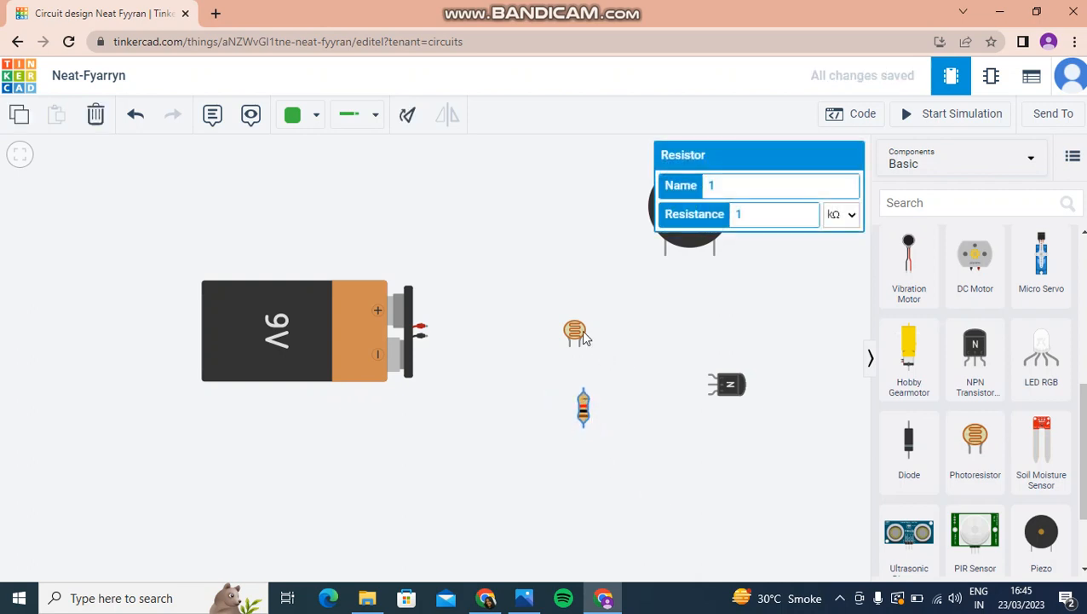
{"action": "left_click_drag", "start_coordinate": [583, 338], "coordinate": [583, 315]}
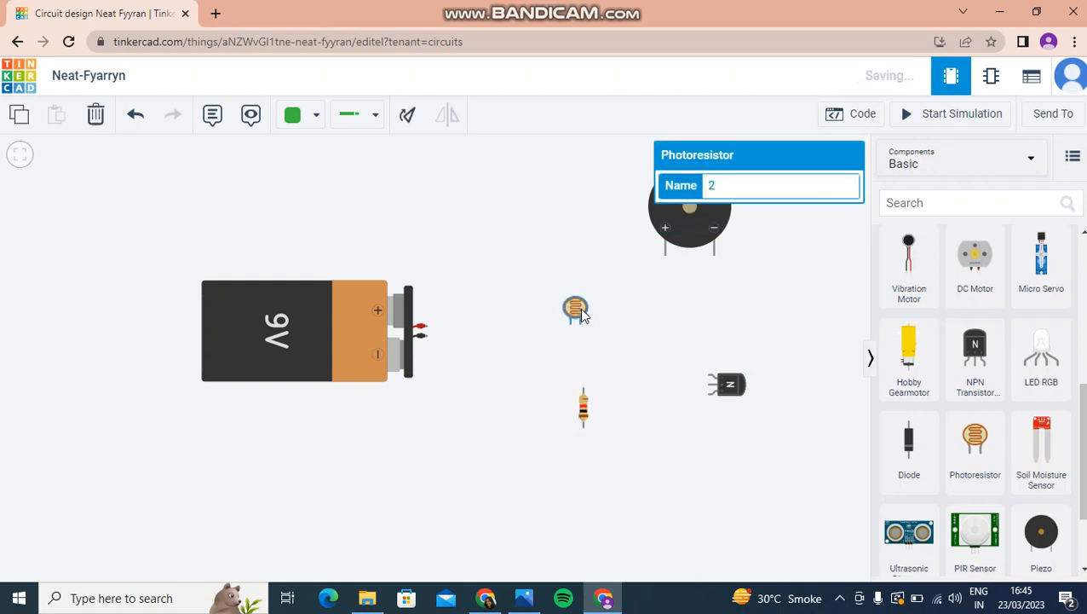
{"action": "left_click", "coordinate": [605, 373]}
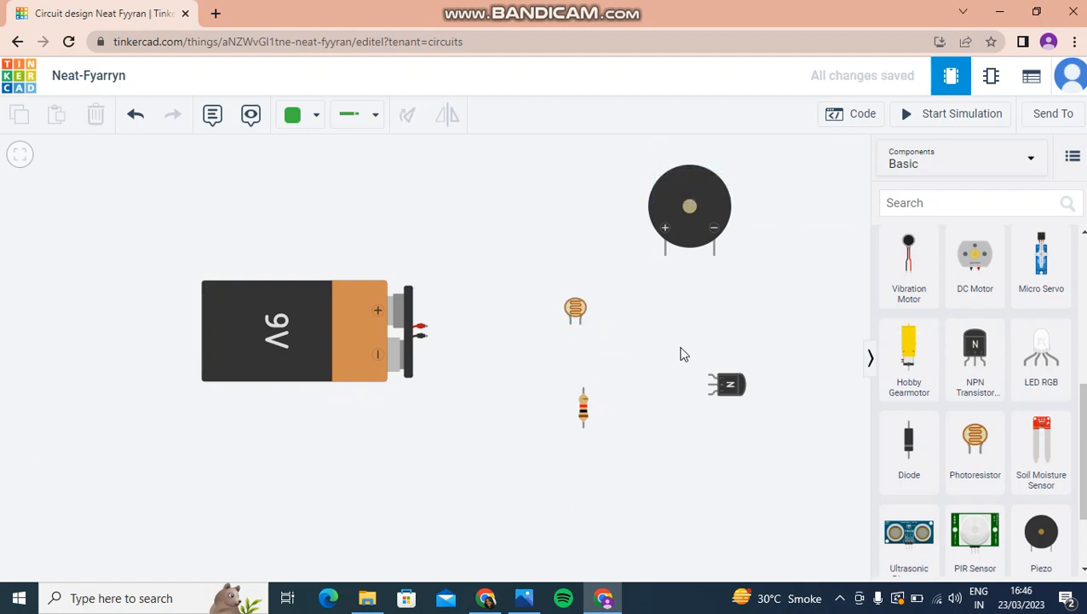
- Wire the piezo's positive pin to the photoresistor's Terminal 1 with a square corner
{"action": "left_click", "coordinate": [666, 255]}
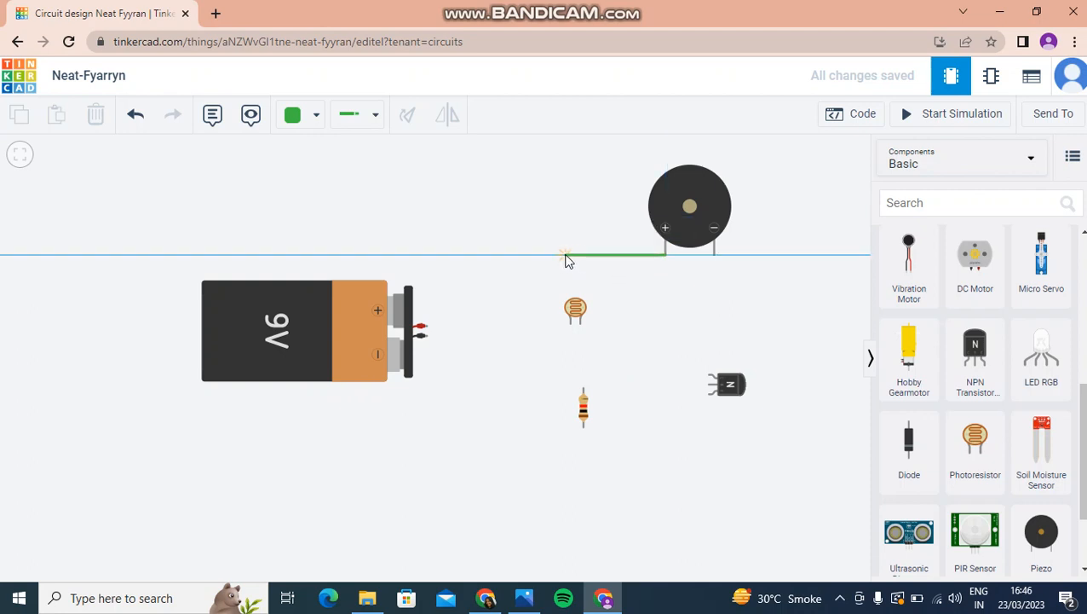
{"action": "left_click", "coordinate": [565, 255]}
{"action": "left_click", "coordinate": [570, 323]}
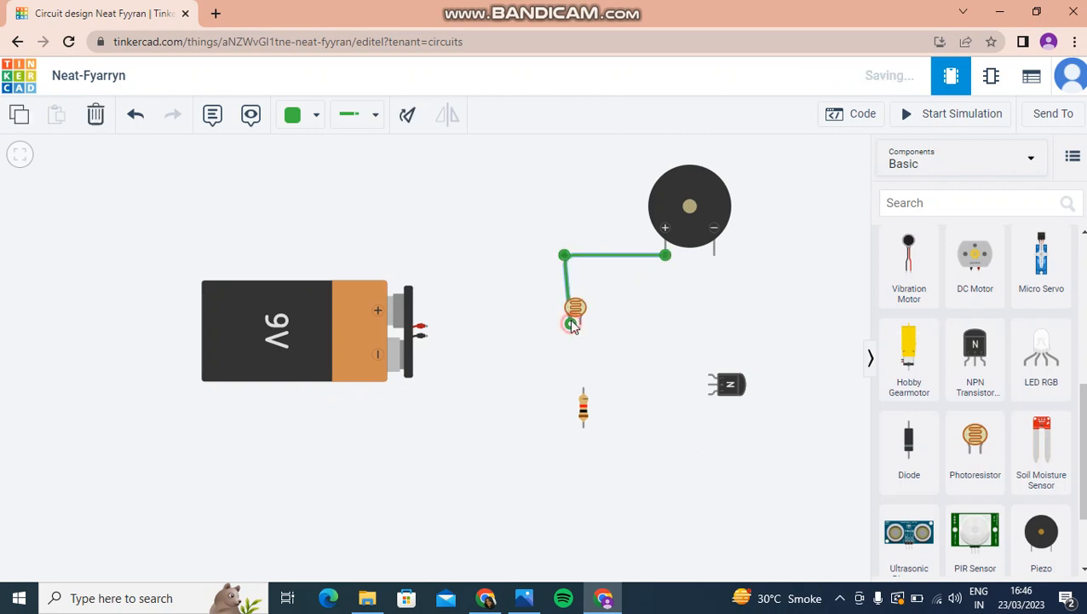
{"action": "left_click_drag", "start_coordinate": [565, 255], "coordinate": [570, 254]}
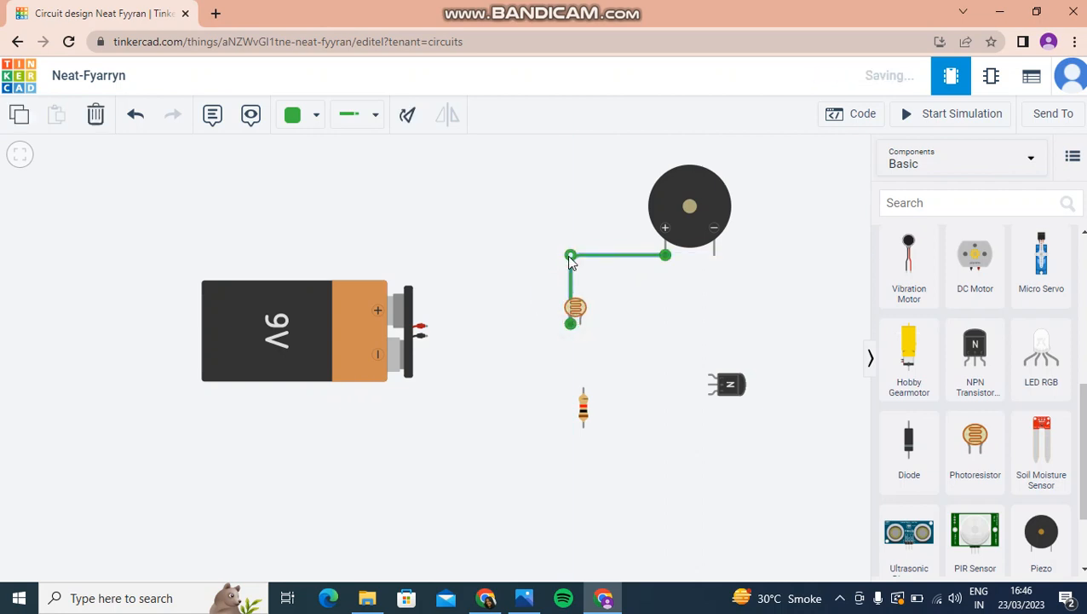
{"action": "left_click", "coordinate": [649, 296]}
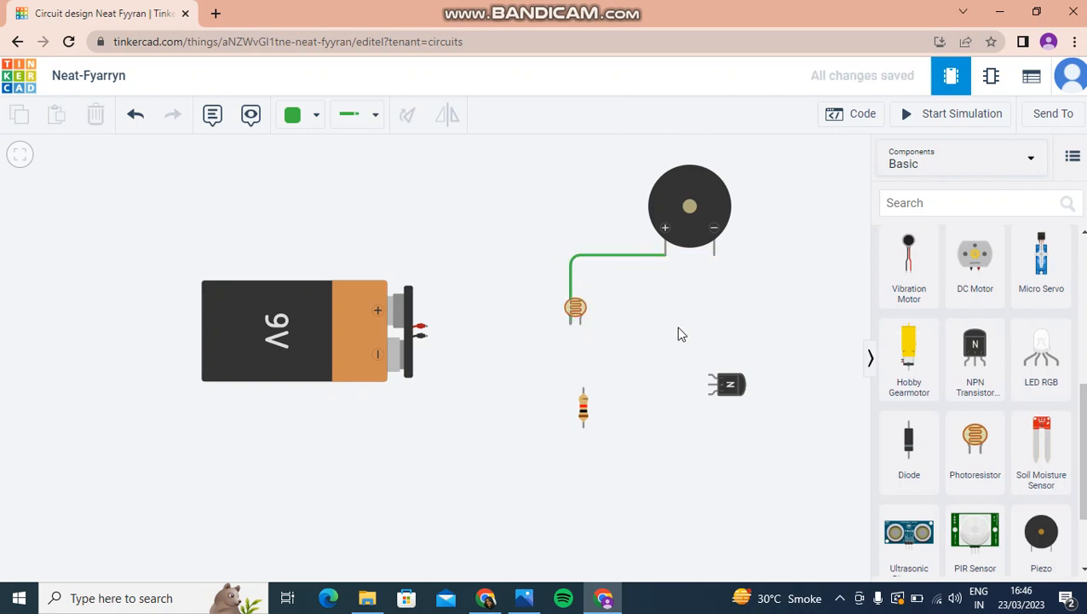
- Wire the piezo's negative pin to the transistor's collector and shift the transistor so the wire runs straight
{"action": "left_click", "coordinate": [715, 250]}
{"action": "left_click", "coordinate": [712, 373]}
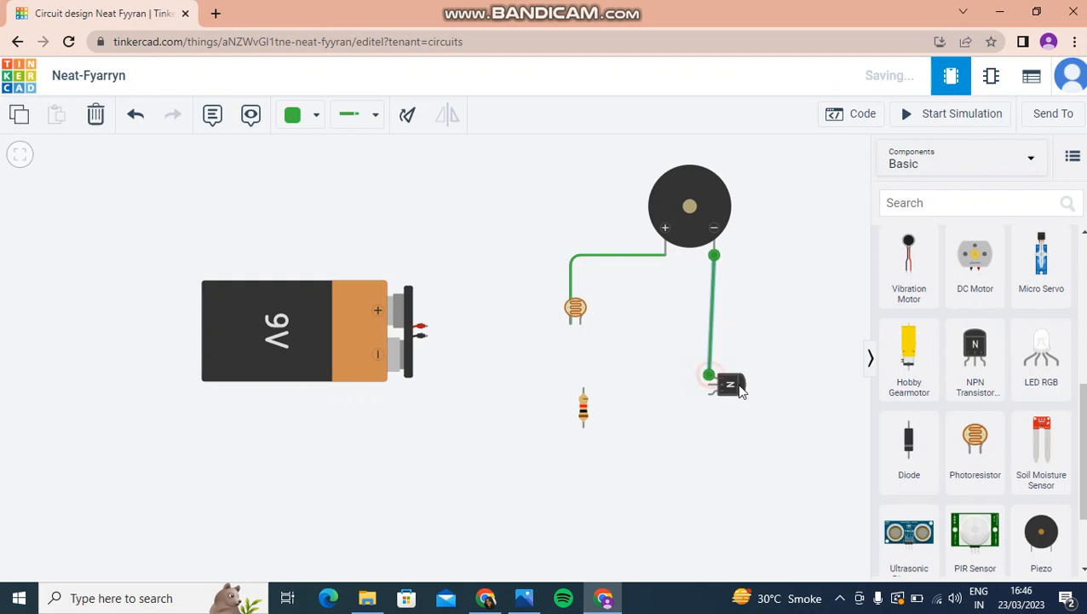
{"action": "left_click", "coordinate": [739, 386]}
{"action": "left_click_drag", "start_coordinate": [741, 387], "coordinate": [744, 388]}
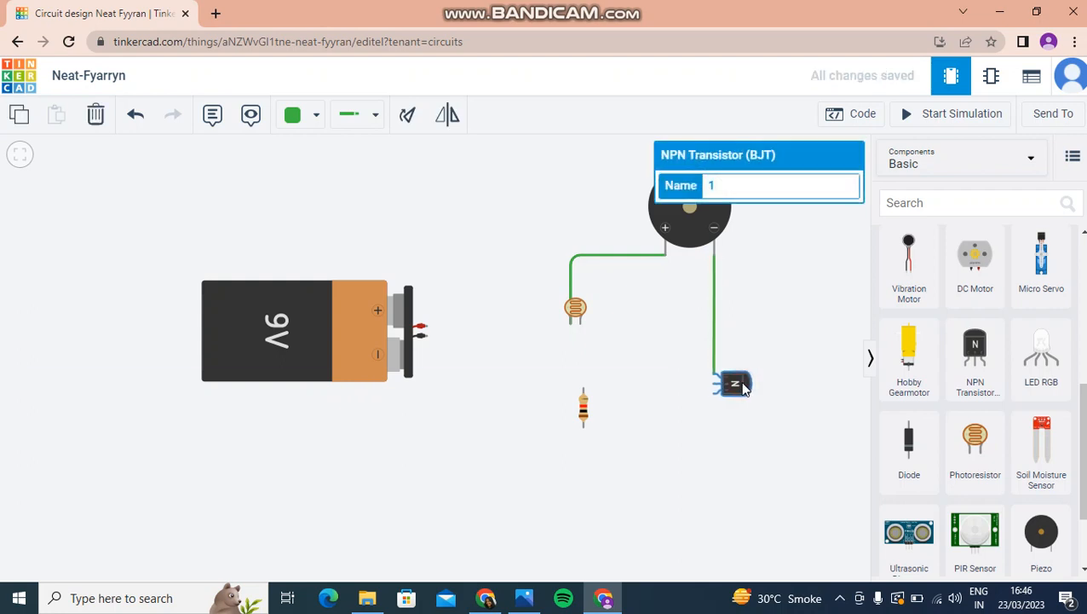
{"action": "left_click", "coordinate": [847, 234]}
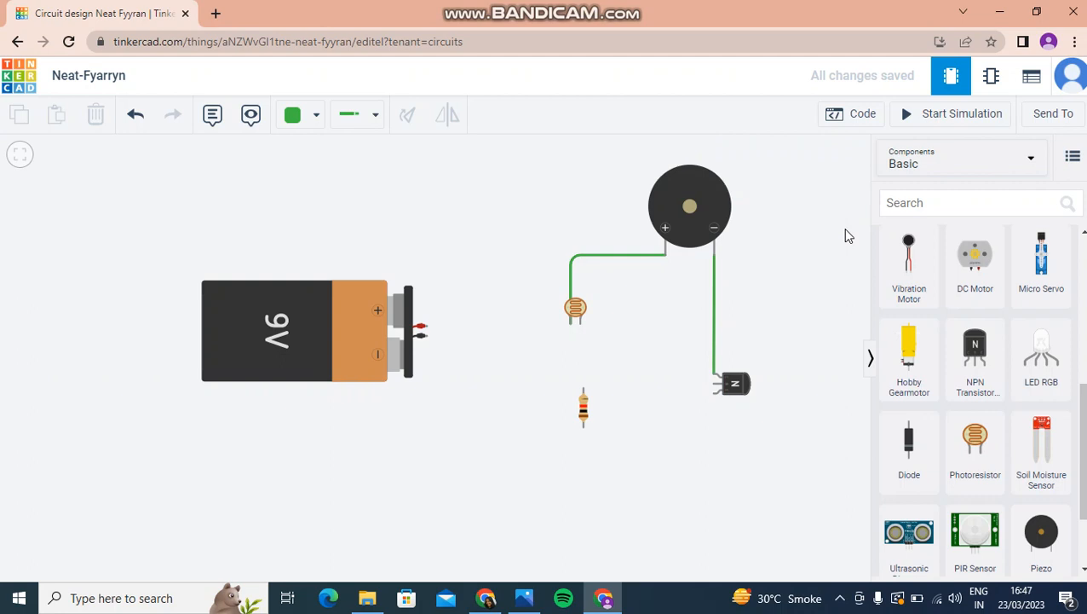
- Wire the photoresistor's Terminal 1 to the battery's positive terminal and align the battery with that wire
{"action": "left_click", "coordinate": [571, 328]}
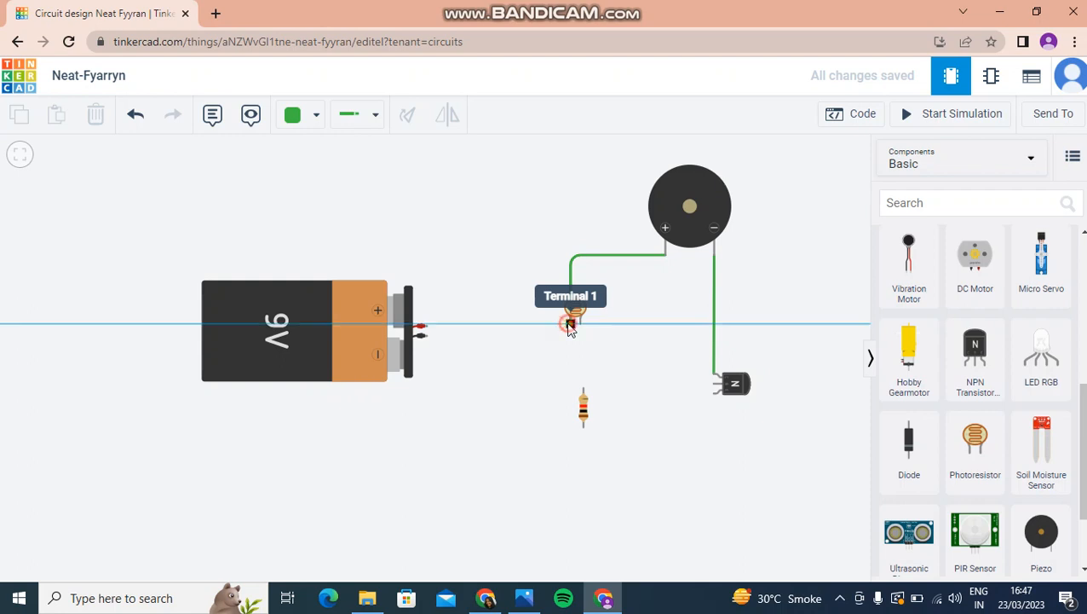
{"action": "left_click", "coordinate": [428, 328]}
{"action": "left_click", "coordinate": [365, 330]}
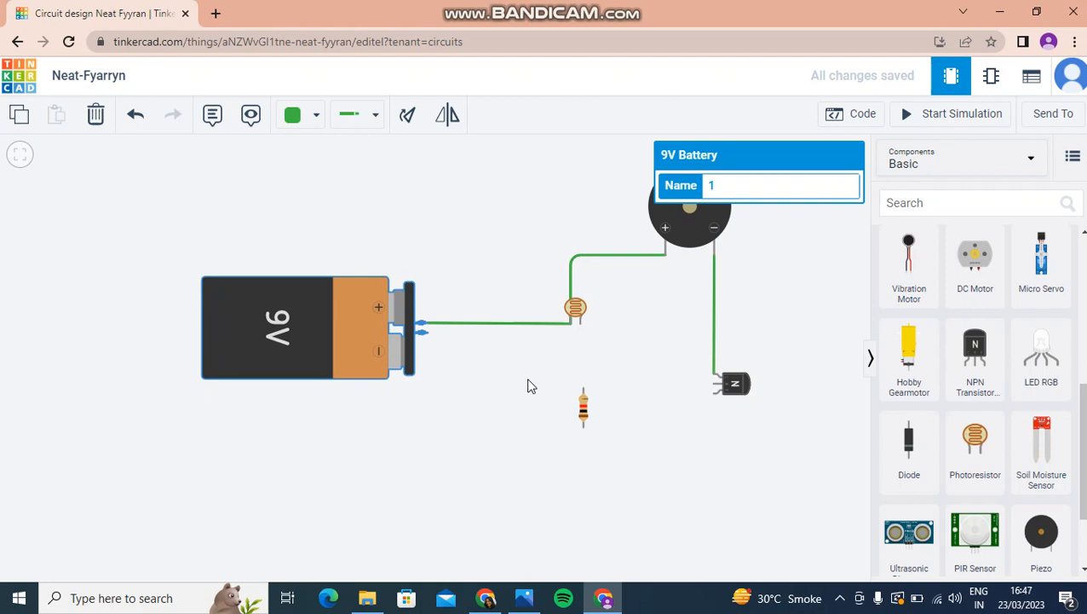
- Wire the battery's negative terminal to the transistor's emitter, routing the wire below the resistor
{"action": "left_click", "coordinate": [426, 337]}
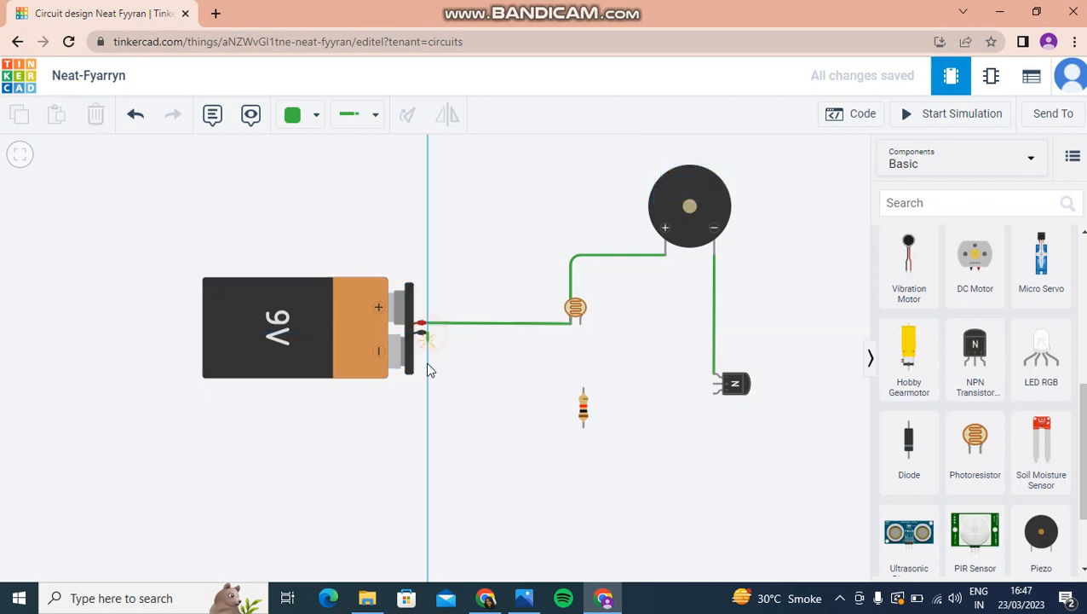
{"action": "left_click", "coordinate": [428, 433]}
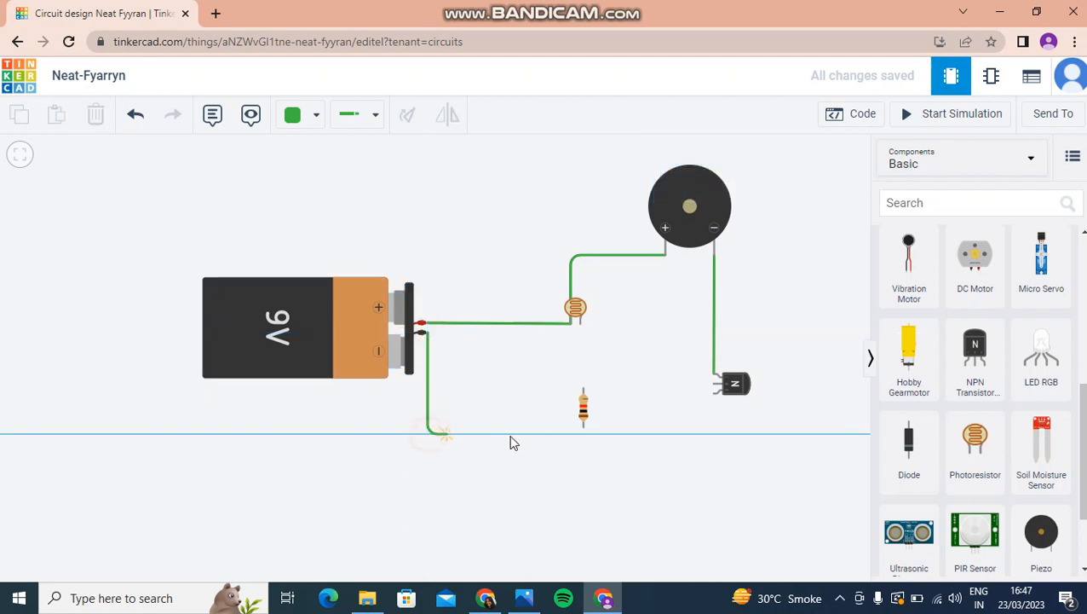
{"action": "left_click", "coordinate": [714, 433]}
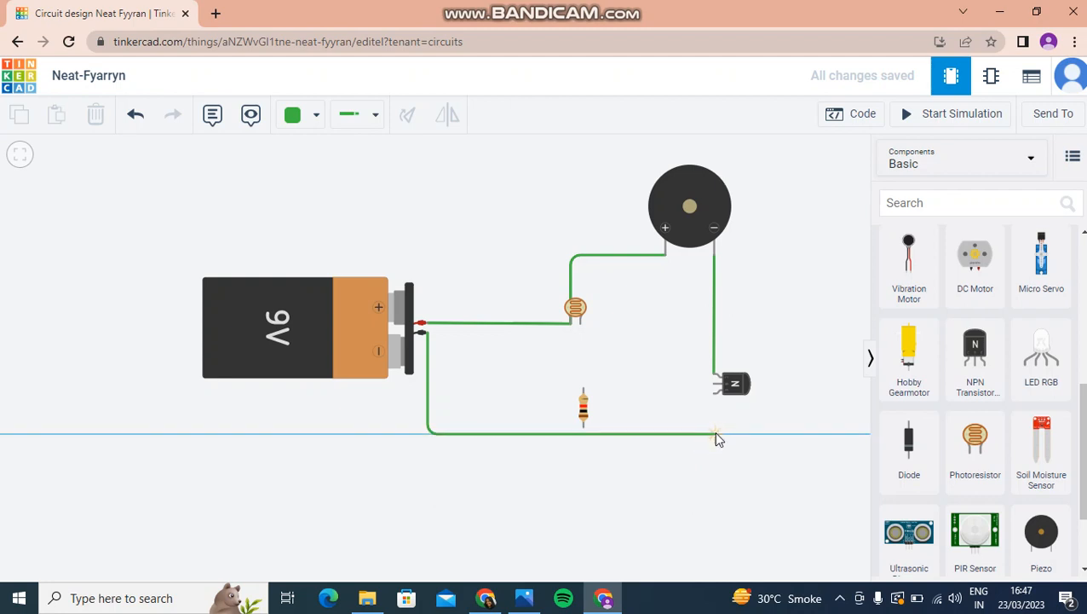
{"action": "left_click", "coordinate": [714, 396]}
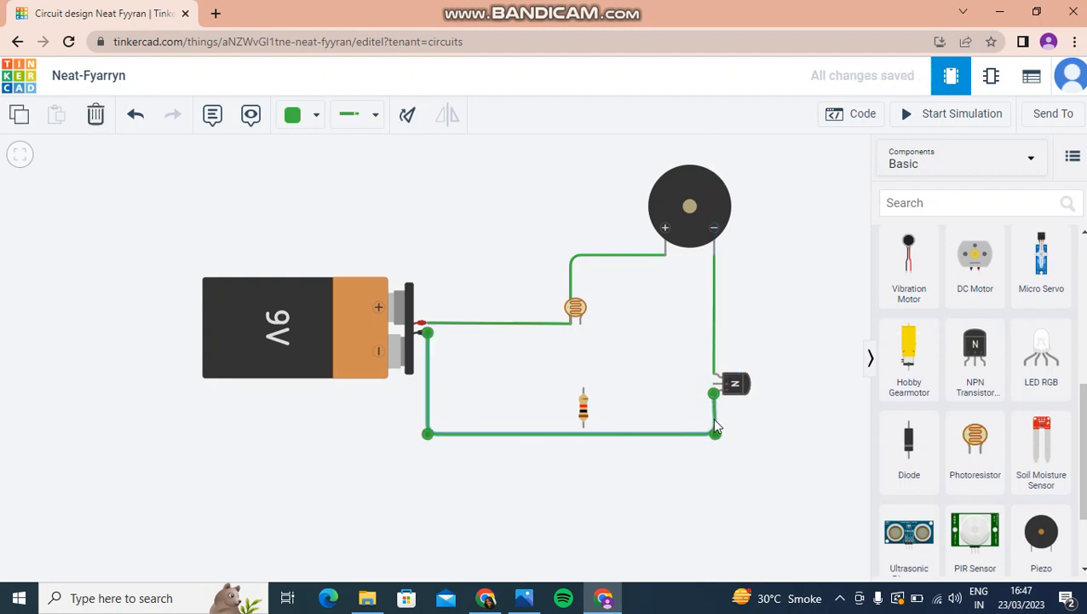
- Move the resistor down onto the lower wire and wire its Terminal 1 to the transistor's emitter with a square corner along that wire
{"action": "left_click", "coordinate": [583, 409]}
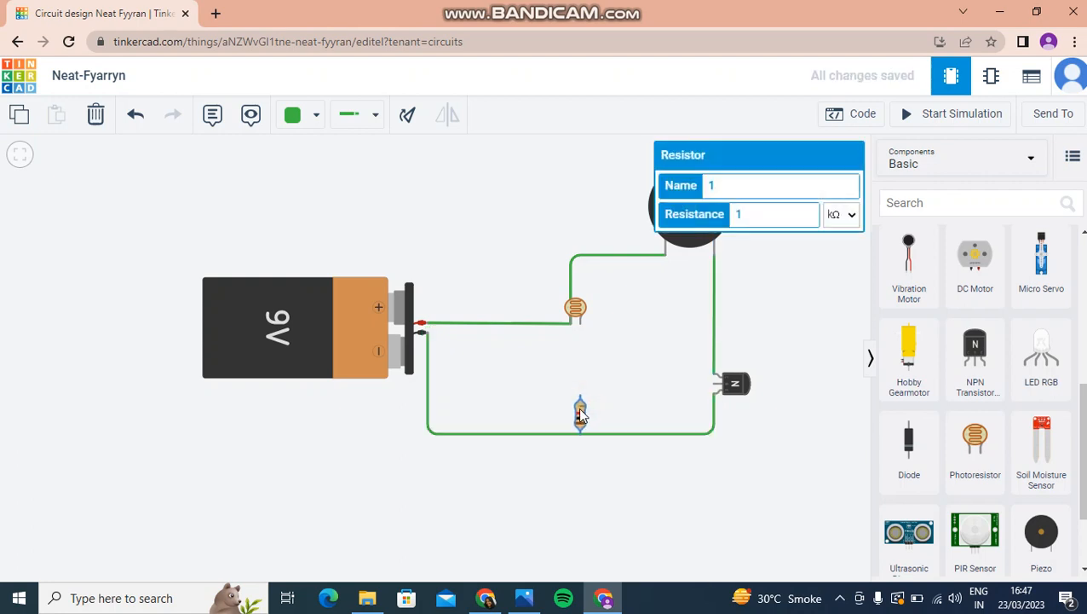
{"action": "left_click_drag", "start_coordinate": [580, 415], "coordinate": [581, 426]}
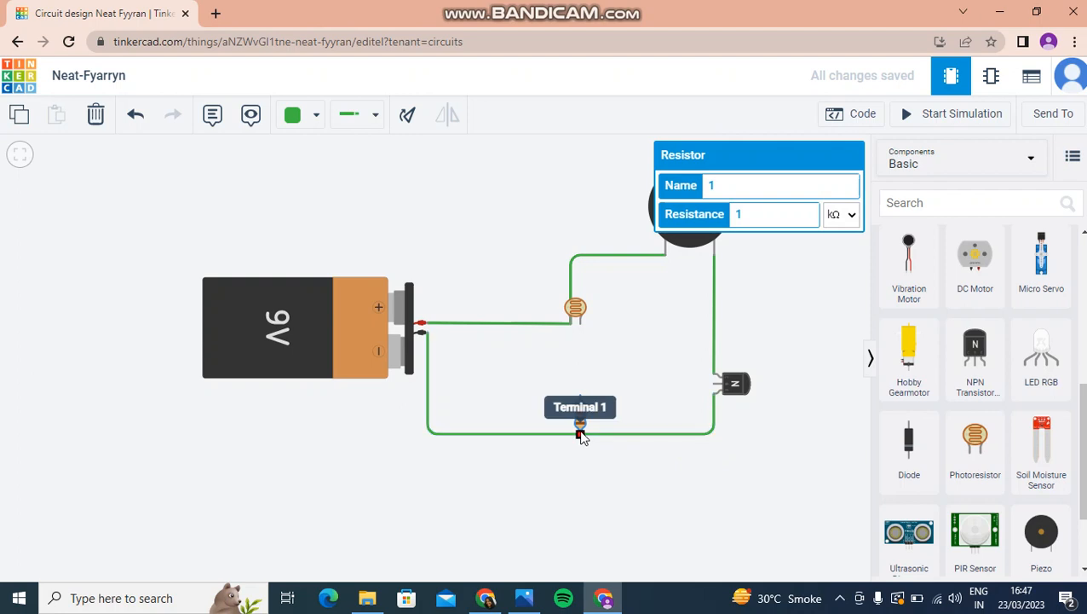
{"action": "left_click", "coordinate": [580, 431]}
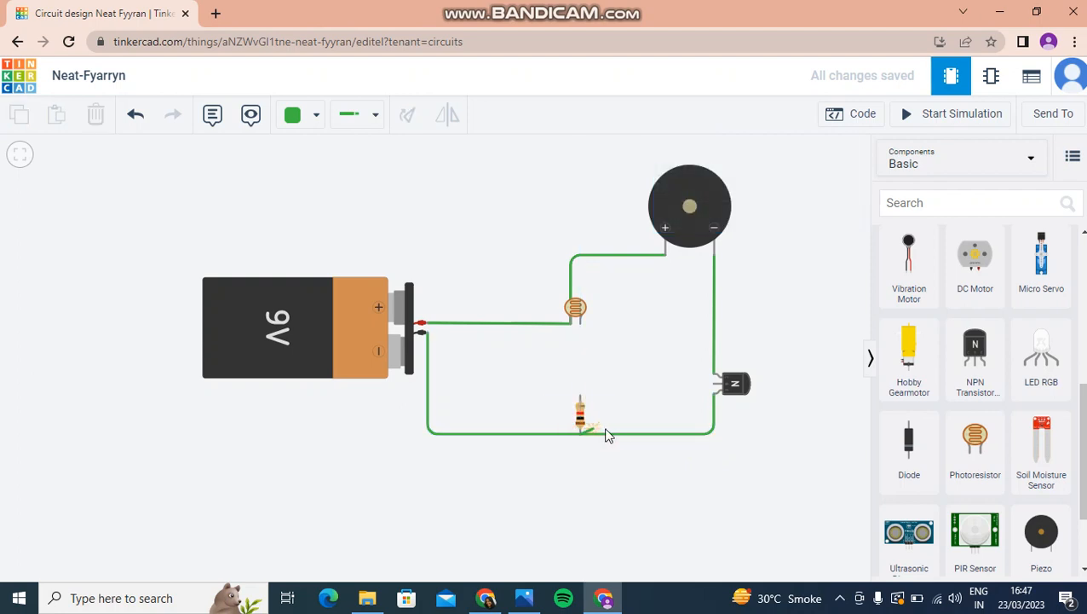
{"action": "left_click", "coordinate": [711, 430]}
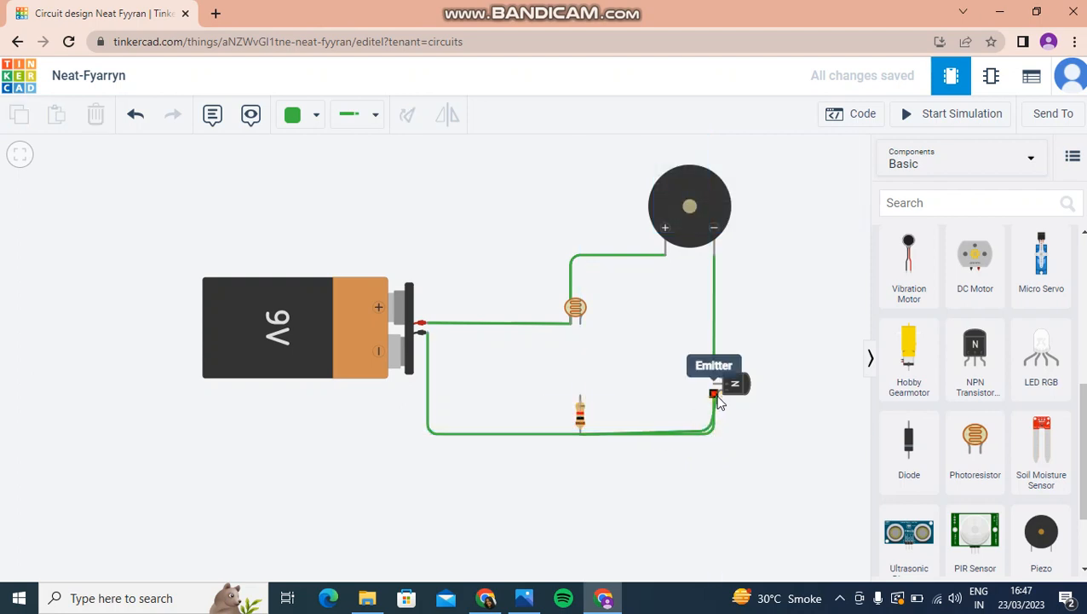
{"action": "left_click", "coordinate": [714, 394]}
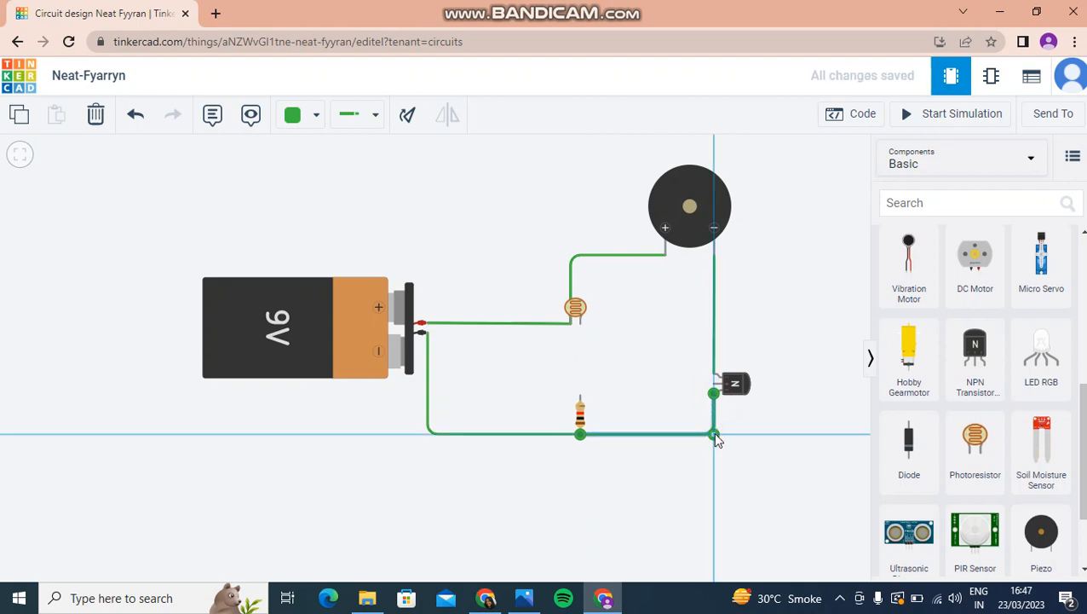
{"action": "left_click", "coordinate": [733, 434]}
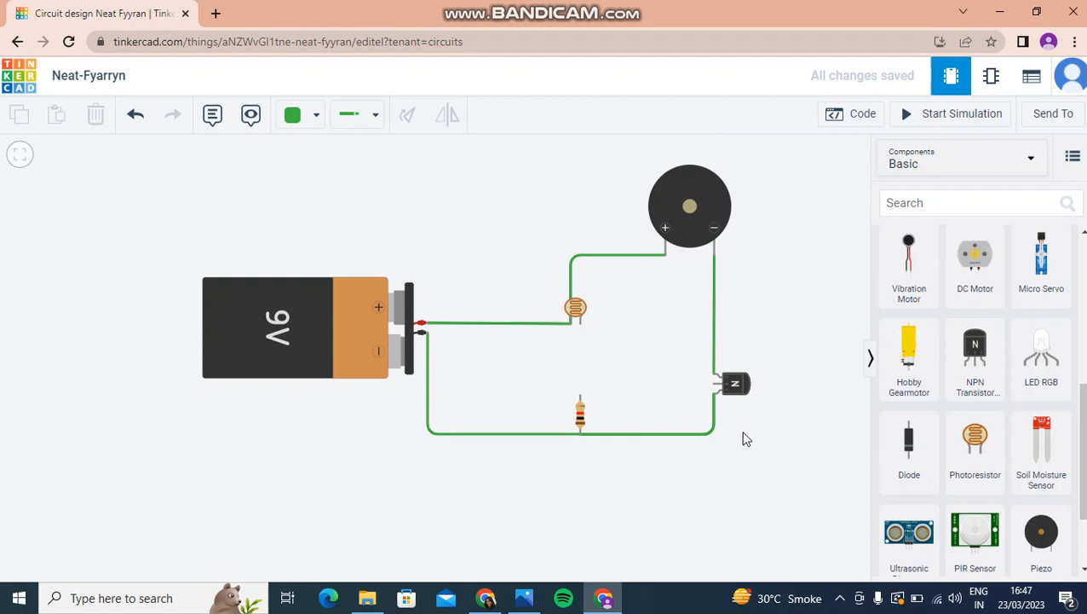
- Wire the transistor's base to the resistor's upper terminal with a square corner above the resistor
{"action": "left_click", "coordinate": [714, 385]}
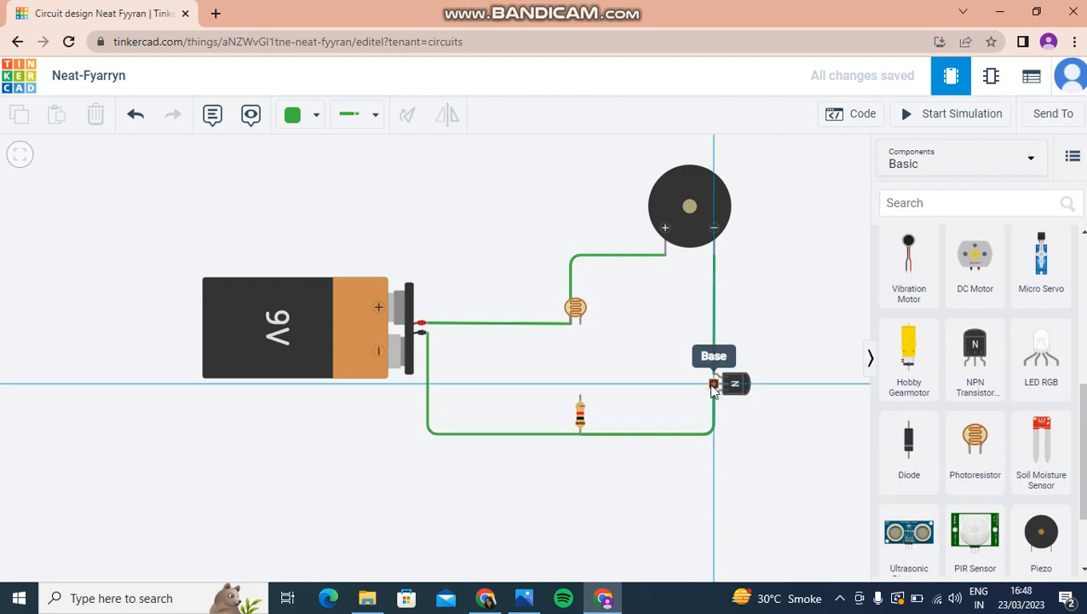
{"action": "left_click", "coordinate": [581, 384]}
{"action": "left_click", "coordinate": [581, 396]}
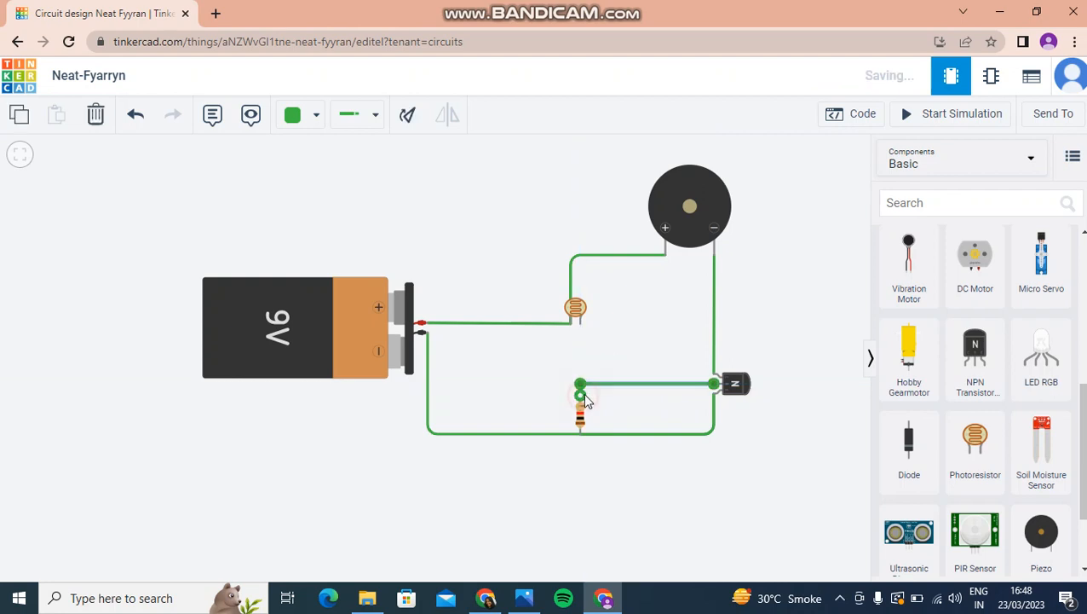
{"action": "left_click", "coordinate": [618, 407]}
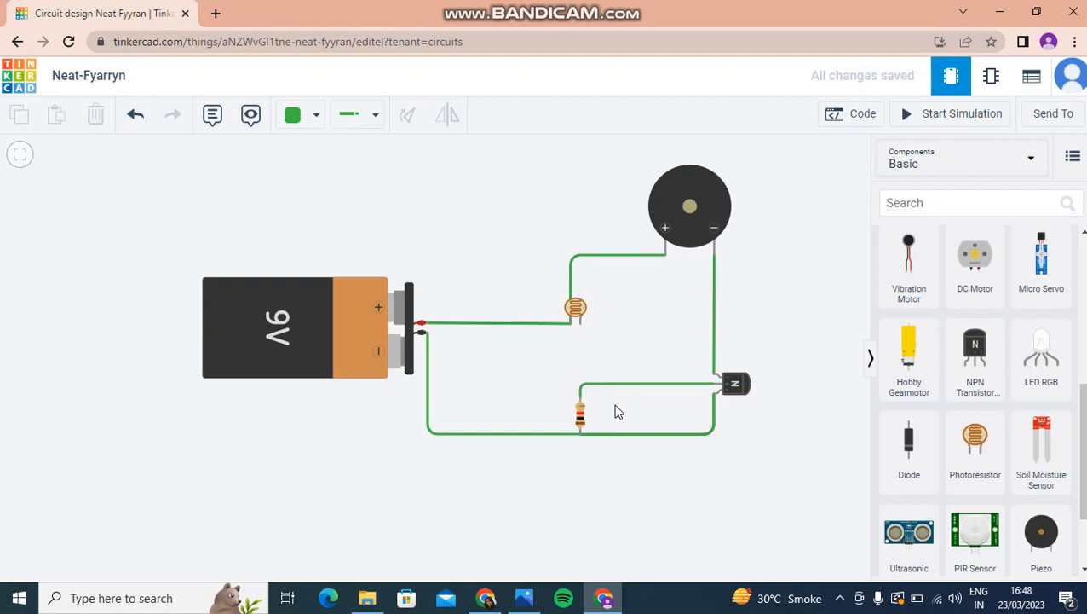
- Wire the transistor's base to the photoresistor's free terminal, turning the wire square above the resistor
{"action": "left_click", "coordinate": [715, 385]}
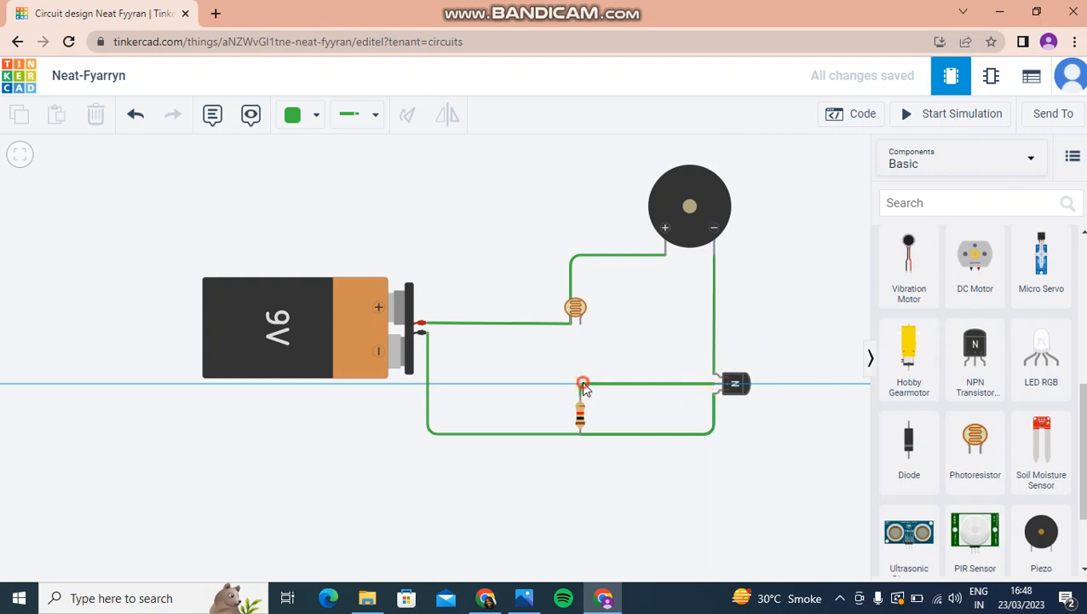
{"action": "left_click", "coordinate": [583, 384]}
{"action": "left_click", "coordinate": [583, 385]}
{"action": "left_click", "coordinate": [581, 323]}
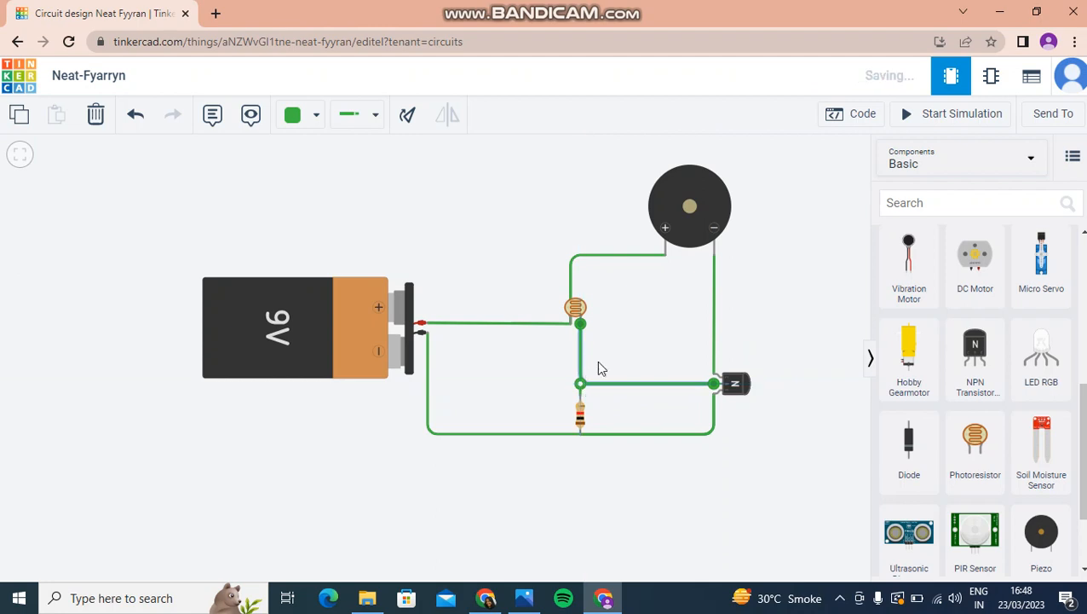
{"action": "left_click", "coordinate": [602, 361]}
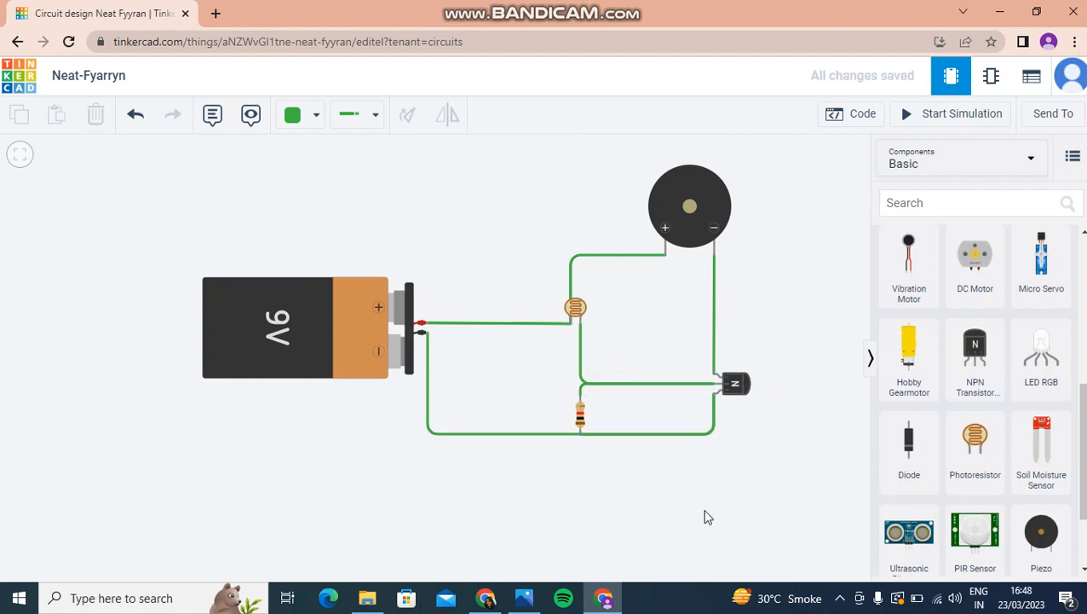
- Start the simulation and raise the photoresistor's light level to maximum
{"action": "left_click", "coordinate": [942, 120]}
{"action": "left_click", "coordinate": [579, 309]}
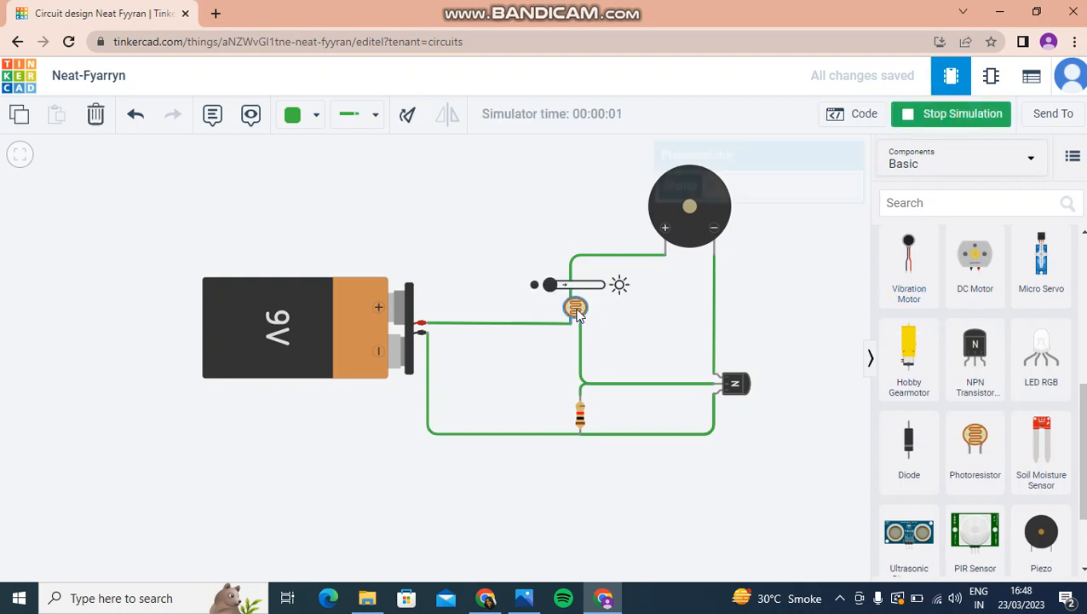
{"action": "left_click_drag", "start_coordinate": [550, 286], "coordinate": [624, 293]}
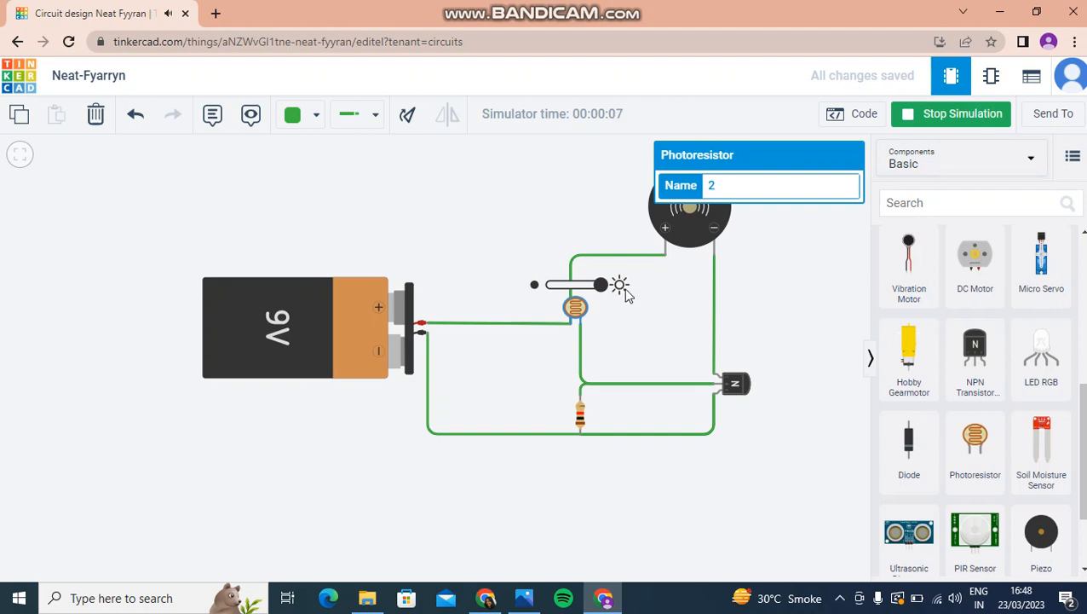
{"action": "left_click", "coordinate": [672, 296]}
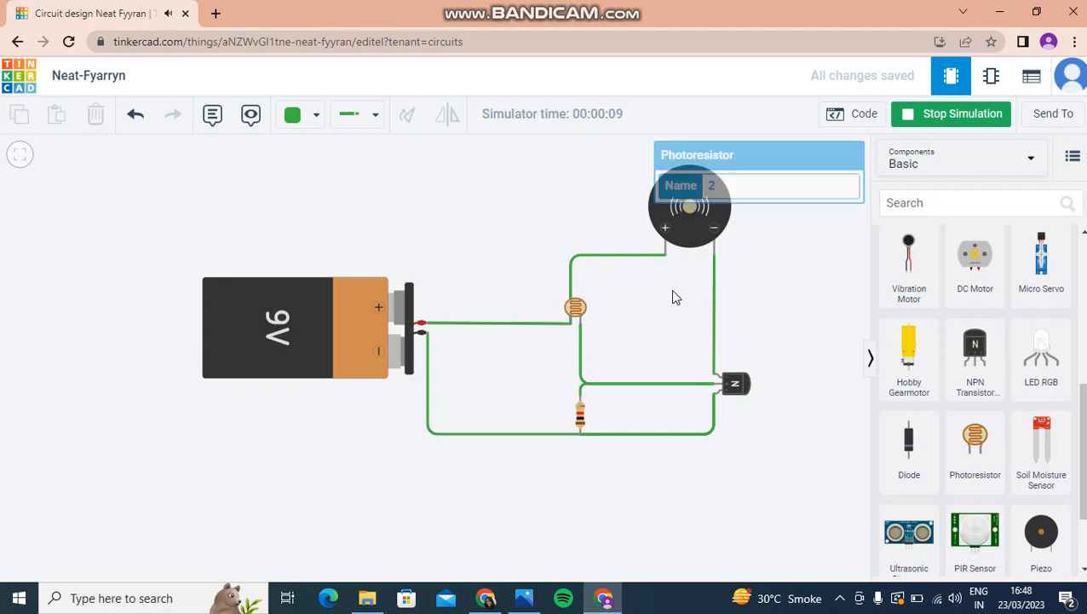
- Lower the photoresistor's light level to minimum and stop the simulation
{"action": "left_click", "coordinate": [583, 307]}
{"action": "left_click_drag", "start_coordinate": [601, 286], "coordinate": [549, 287]}
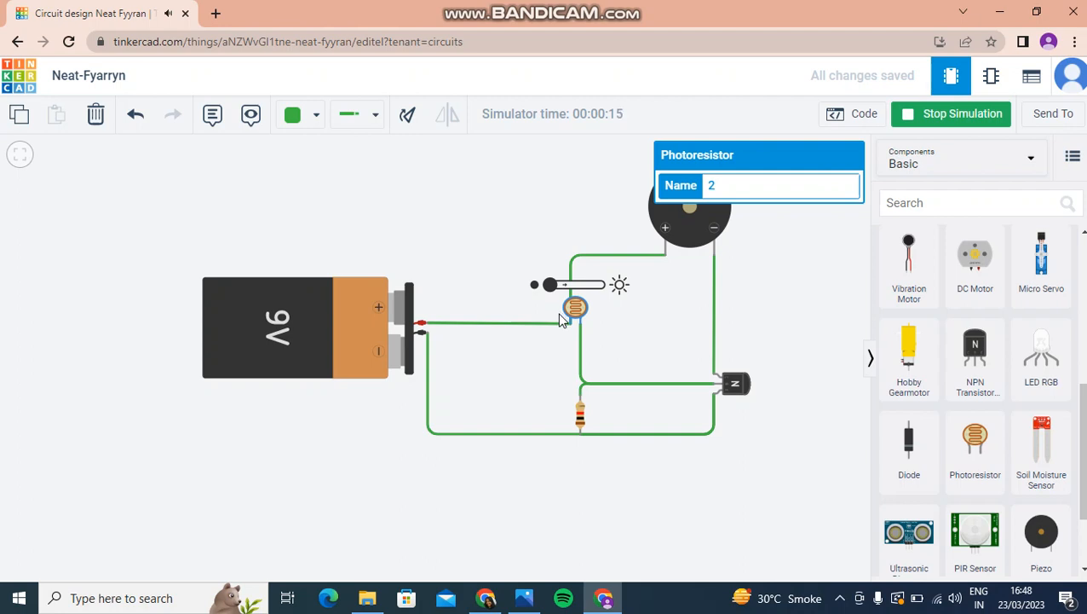
{"action": "left_click", "coordinate": [671, 342]}
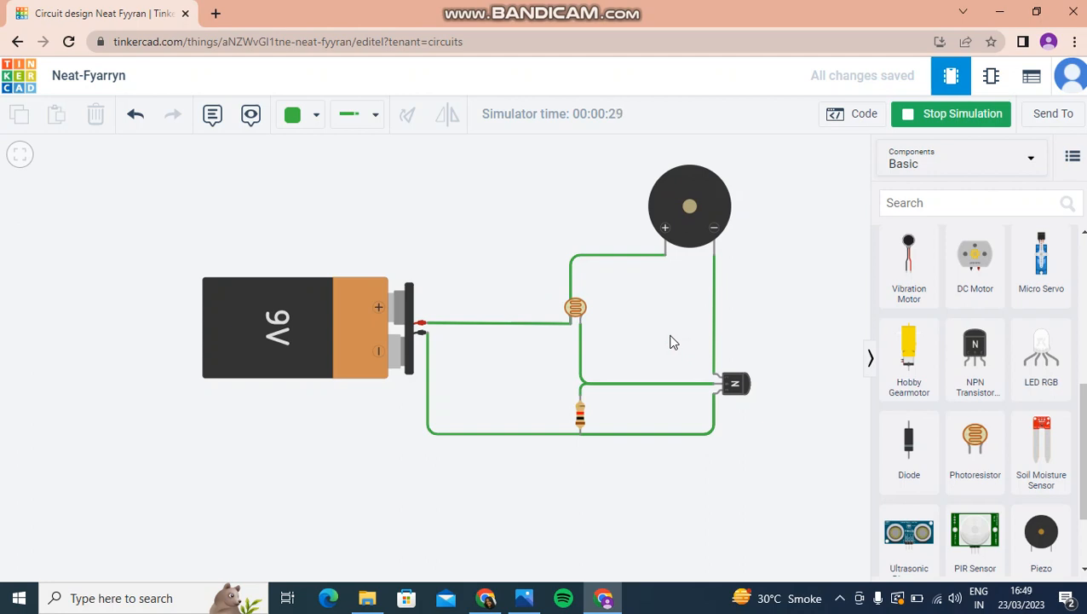
{"action": "left_click", "coordinate": [925, 114]}
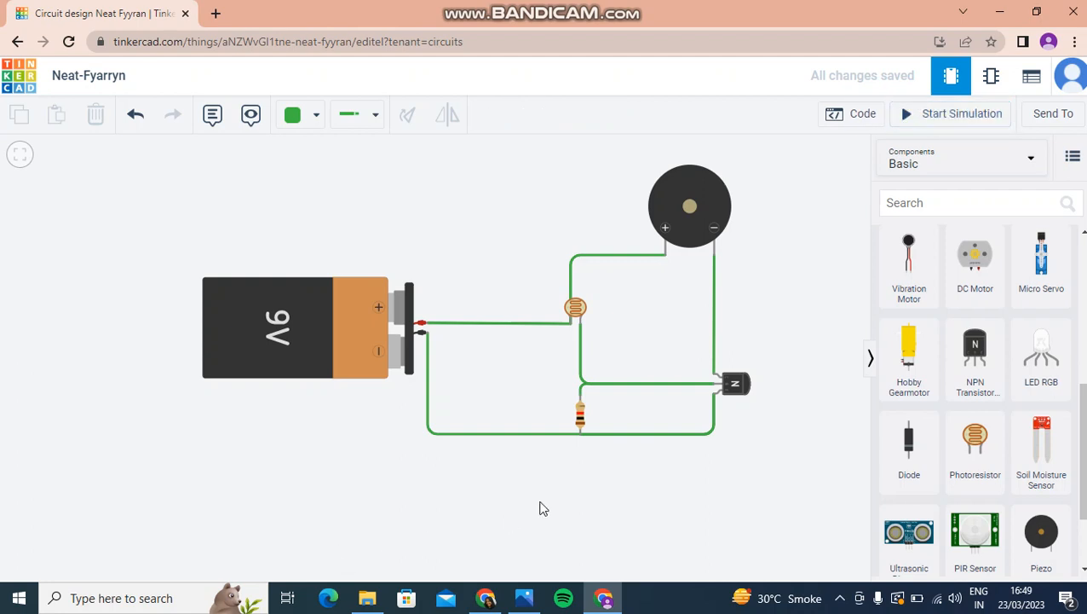